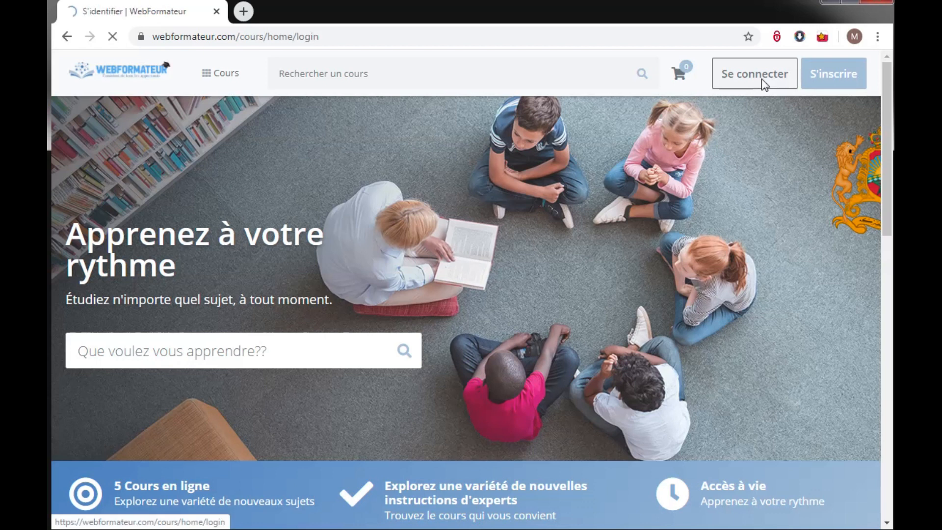
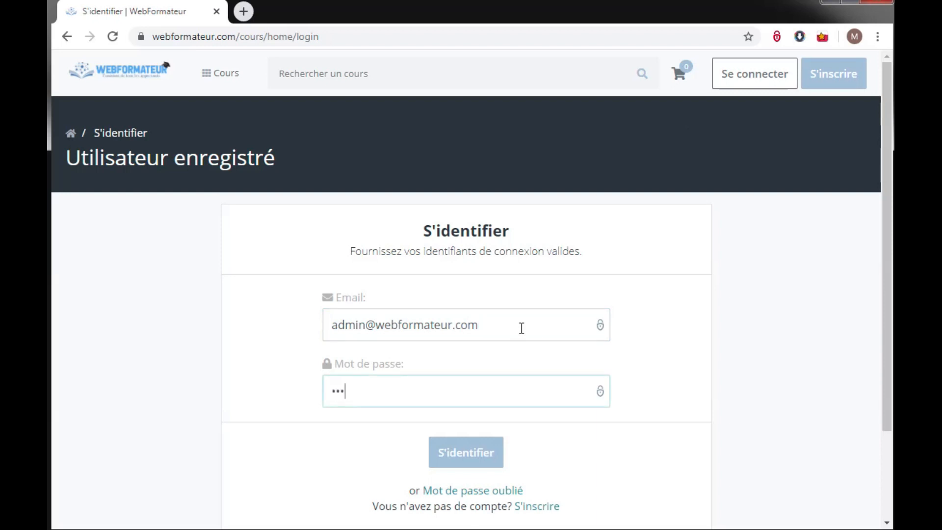
Log in with the administrator email and go to the Instructeur dashboard.
key(Return)
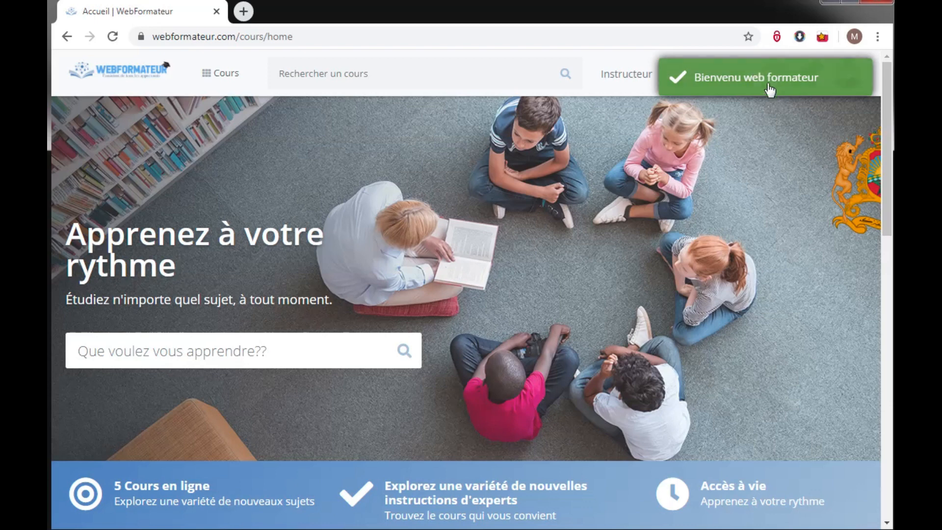
drag(883, 131, 867, 93)
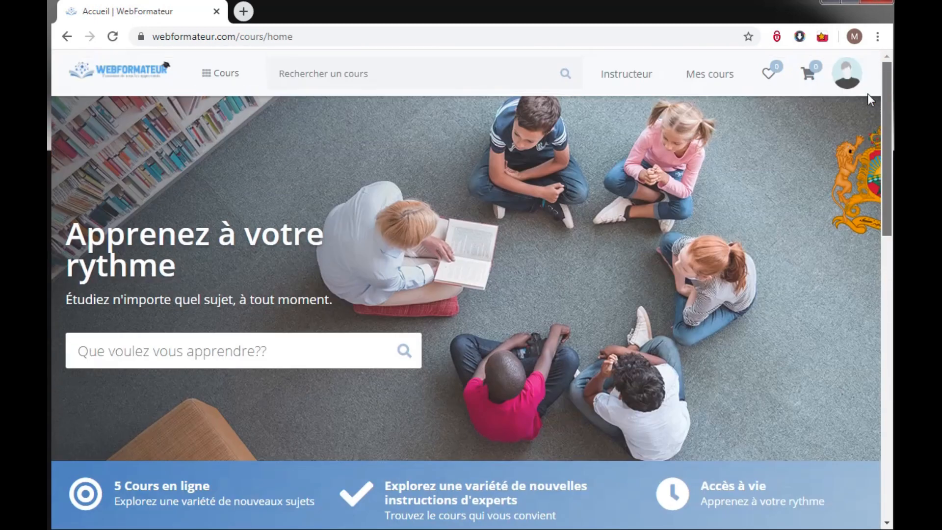
click(660, 83)
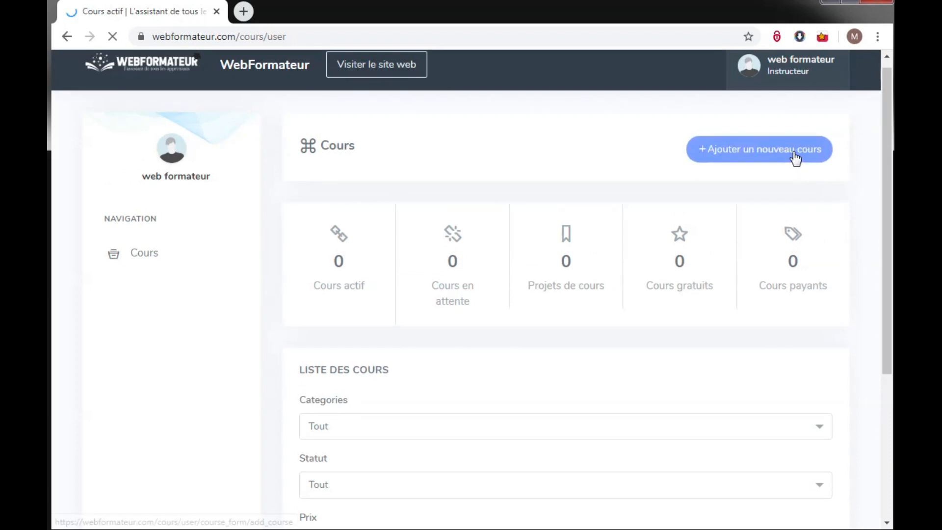
Start a new course titled 'La gestion des ressources humaines' with description 'une petite description de cours'.
click(794, 154)
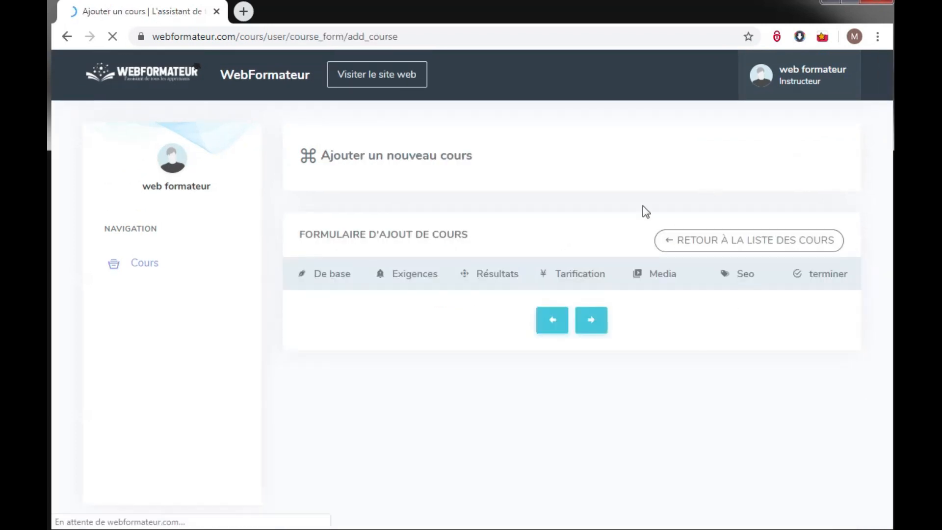
click(450, 317)
text(La gestion des ressources)
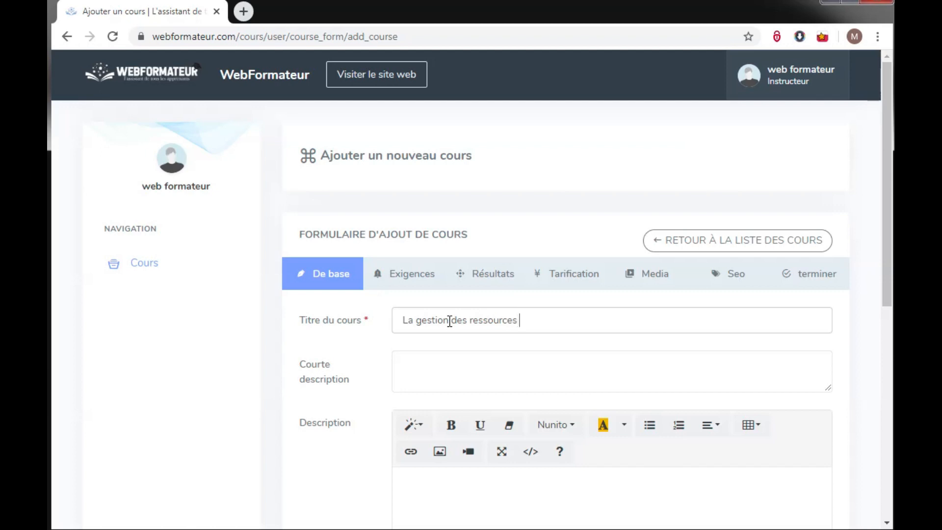
text(maines)
drag(884, 228, 885, 281)
click(545, 251)
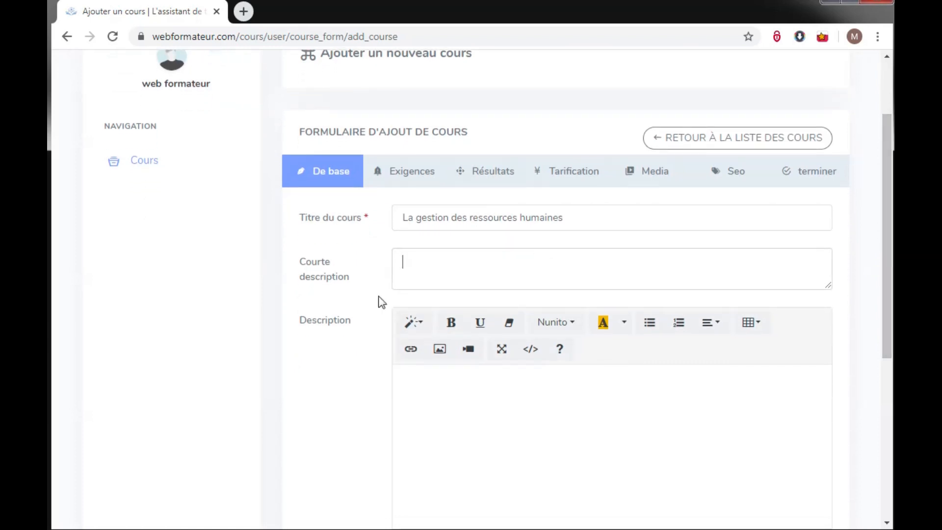
text(une peetit)
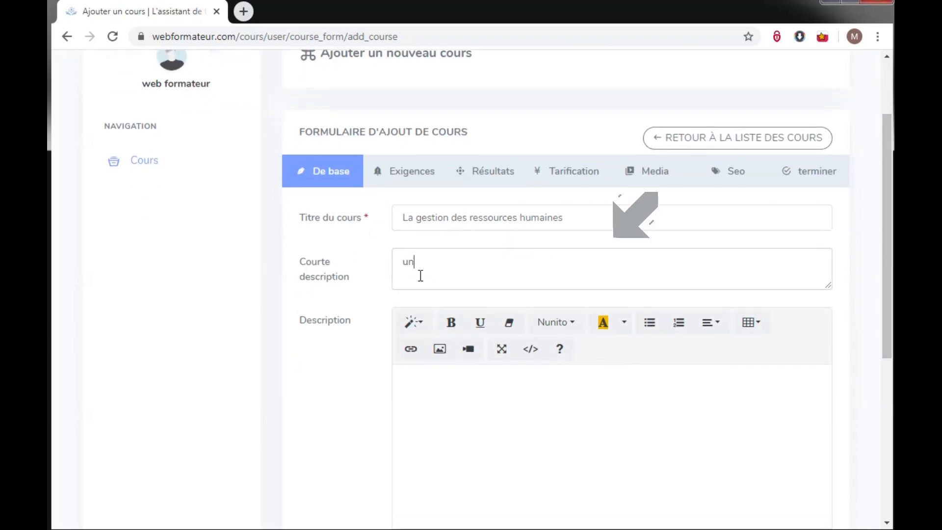
key(BackSpace)
text(tite )
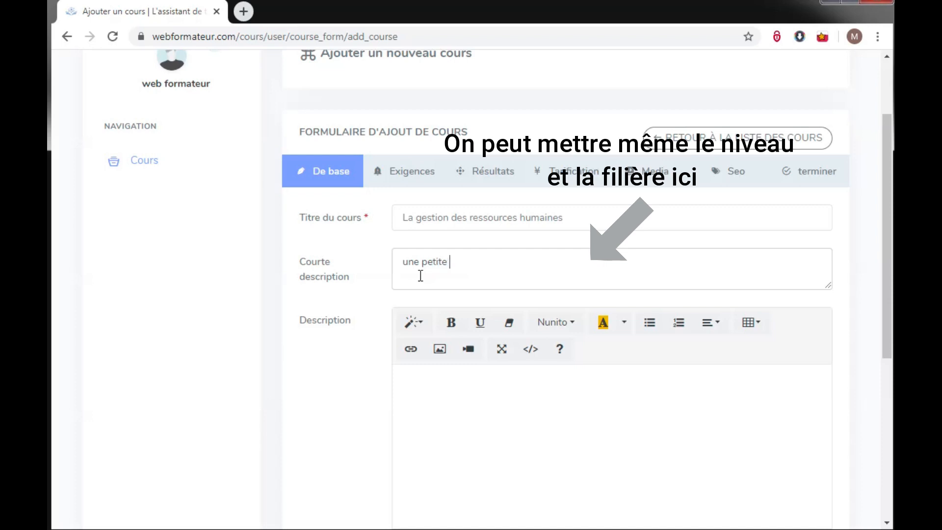
text(description de cours (facultative)
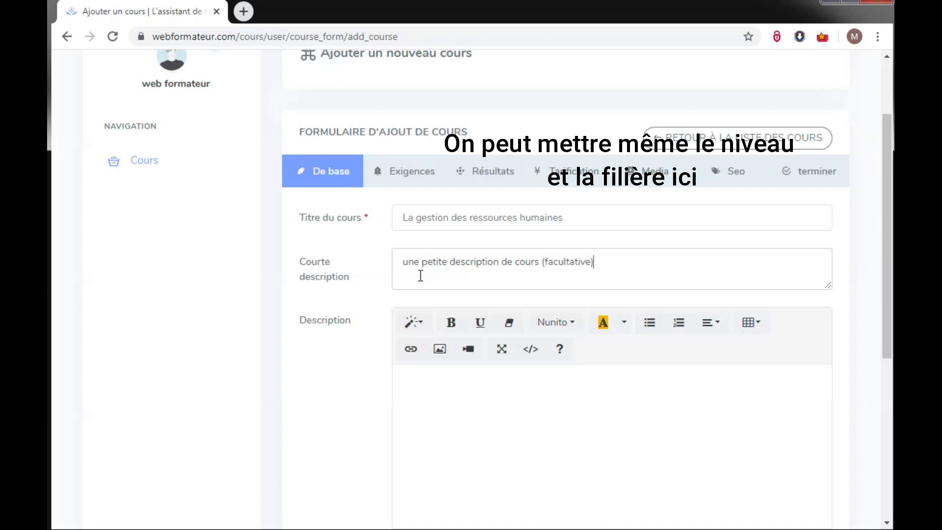
click(648, 392)
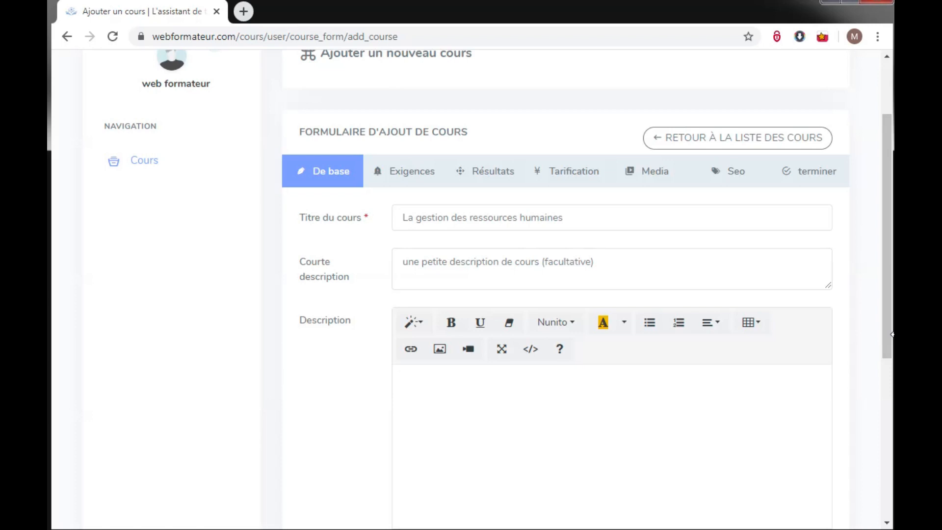
Set the course category to Lycée and the language to French.
drag(885, 343, 885, 437)
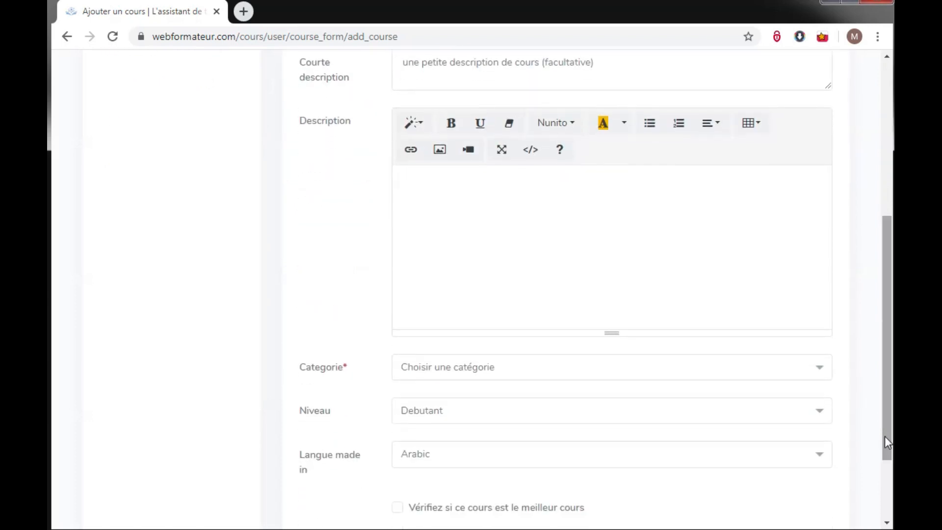
click(705, 376)
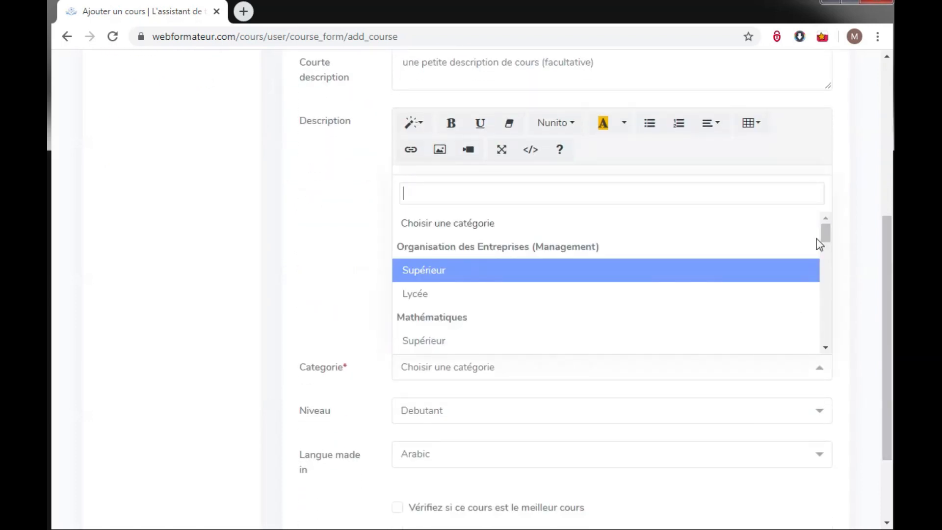
click(690, 299)
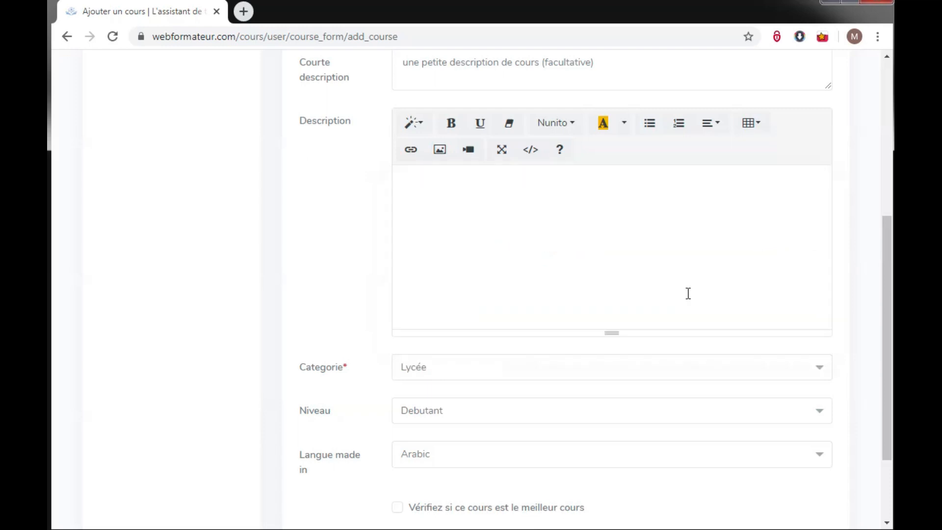
click(510, 464)
click(501, 428)
drag(885, 408, 869, 279)
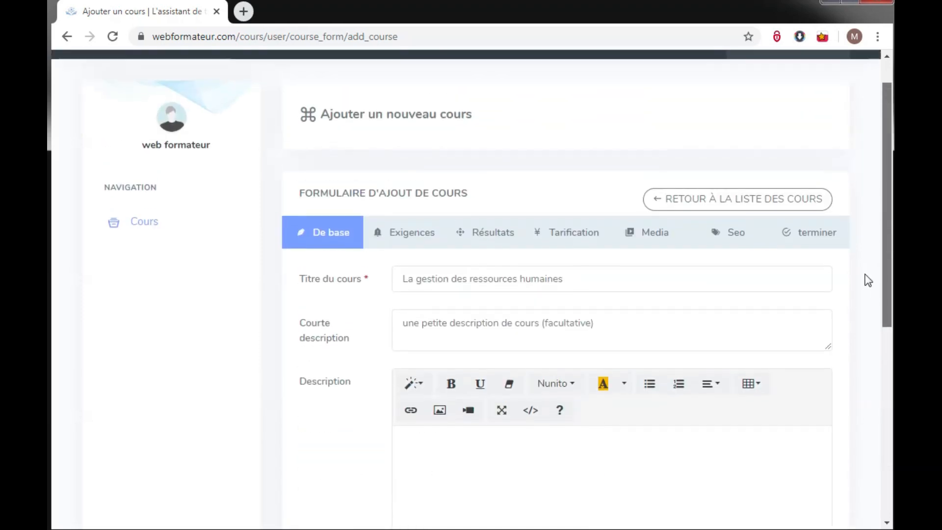
click(419, 240)
Add 'Entreprise' and 'Organisation' as the course requirements.
click(436, 333)
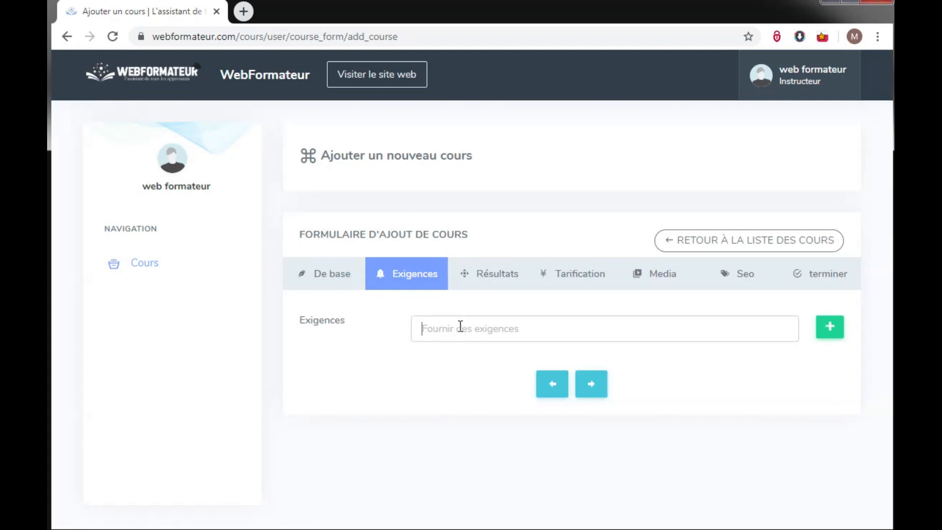
text(Entreprise)
click(830, 327)
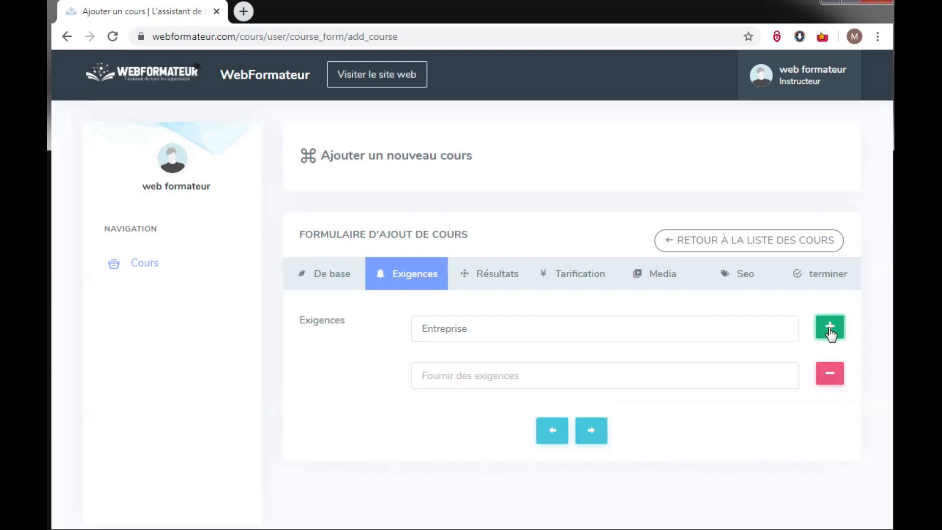
click(636, 386)
text(Organisation)
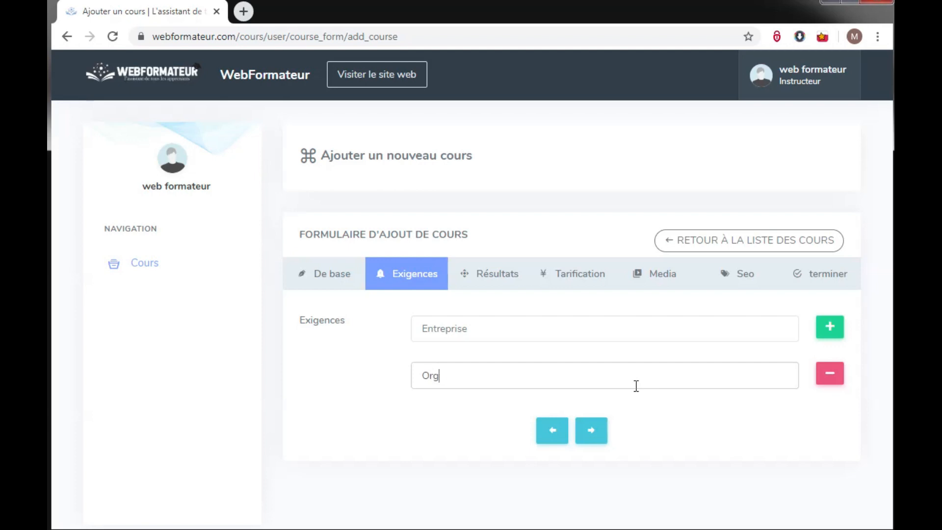
click(829, 326)
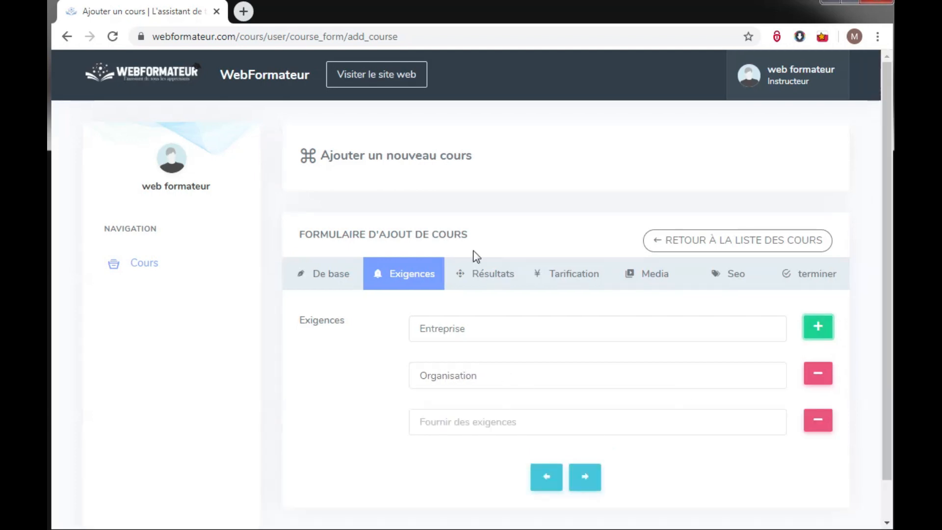
click(658, 283)
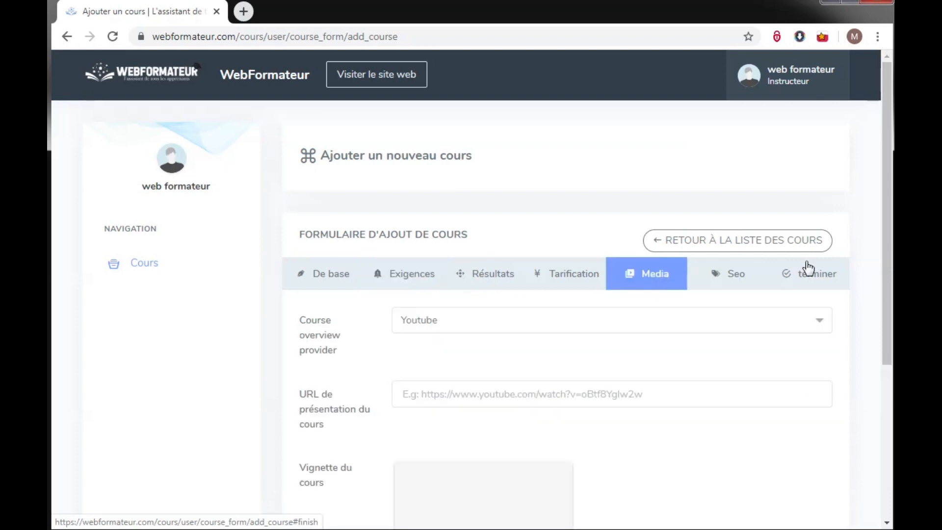
Keep the default course thumbnail by cancelling the image picker on the Media step.
drag(882, 246, 879, 317)
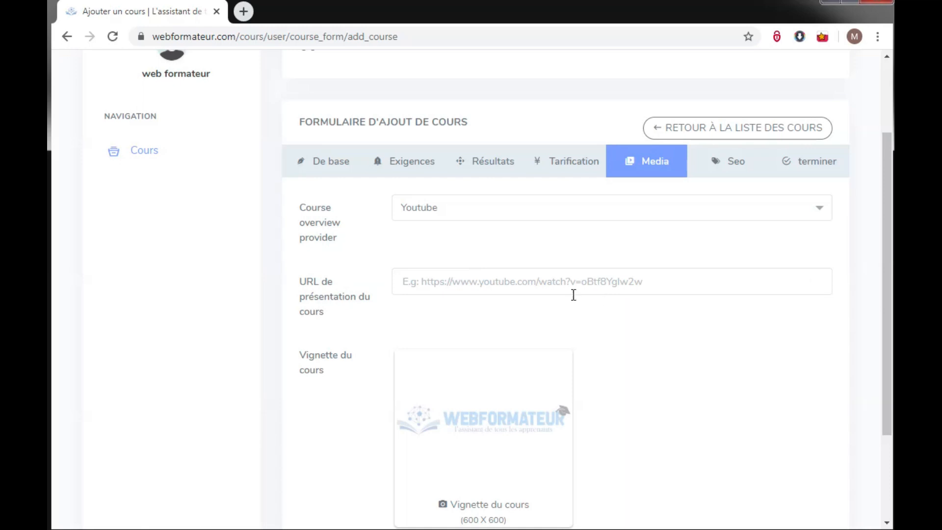
click(491, 510)
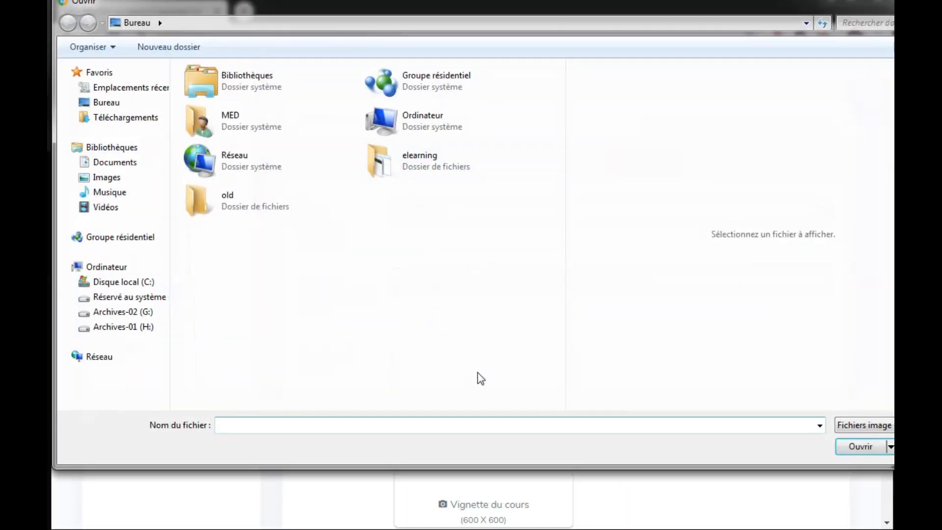
click(927, 446)
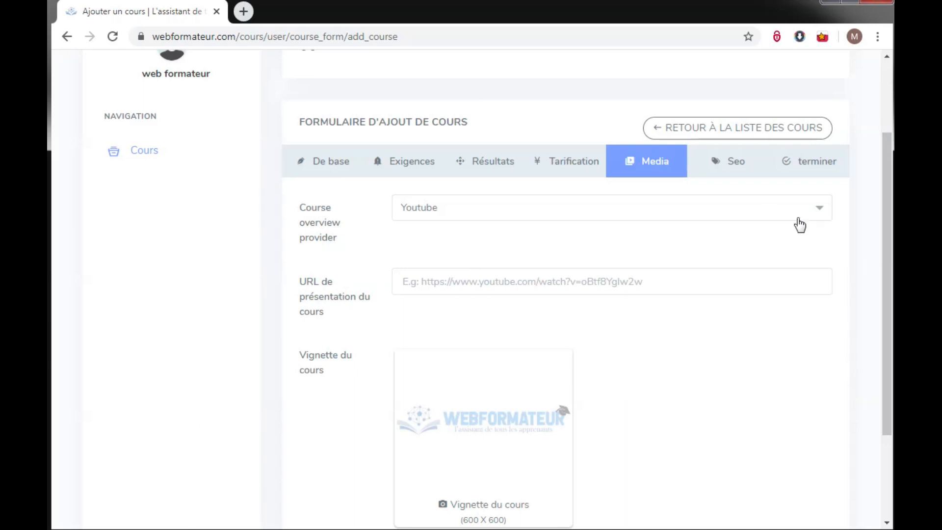
click(746, 167)
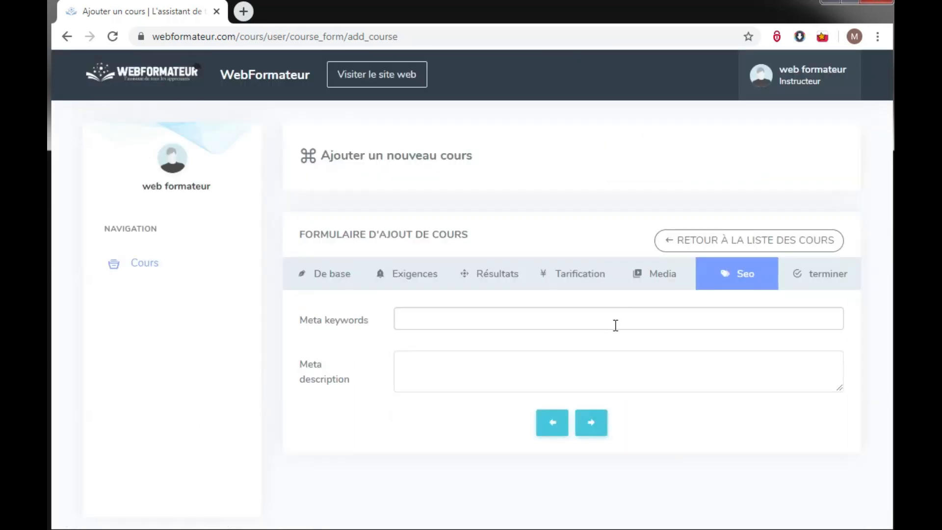
Add meta keywords entreprise, organisation, sciences économiques and management, then validate to create the course.
text(entreprise)
key(Return)
text(organisation)
key(Return)
text(s)
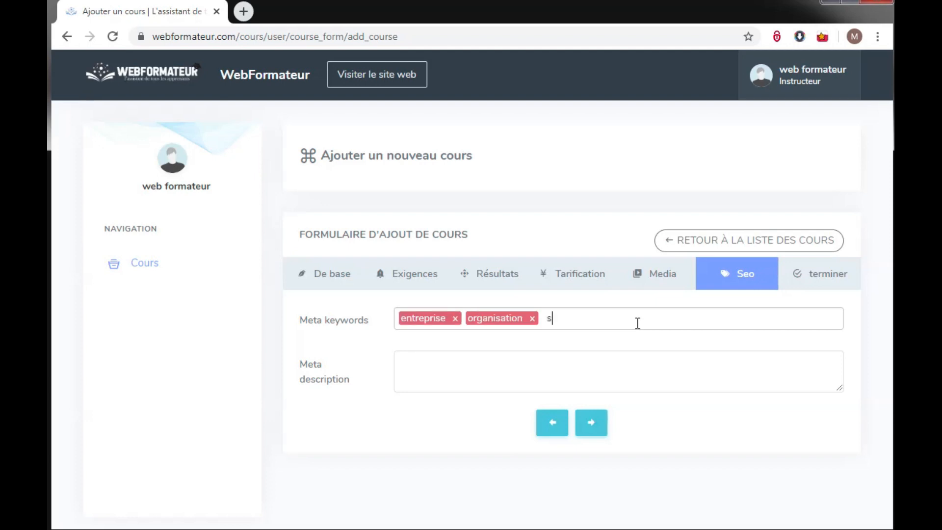
text(ciences économiques)
key(Return)
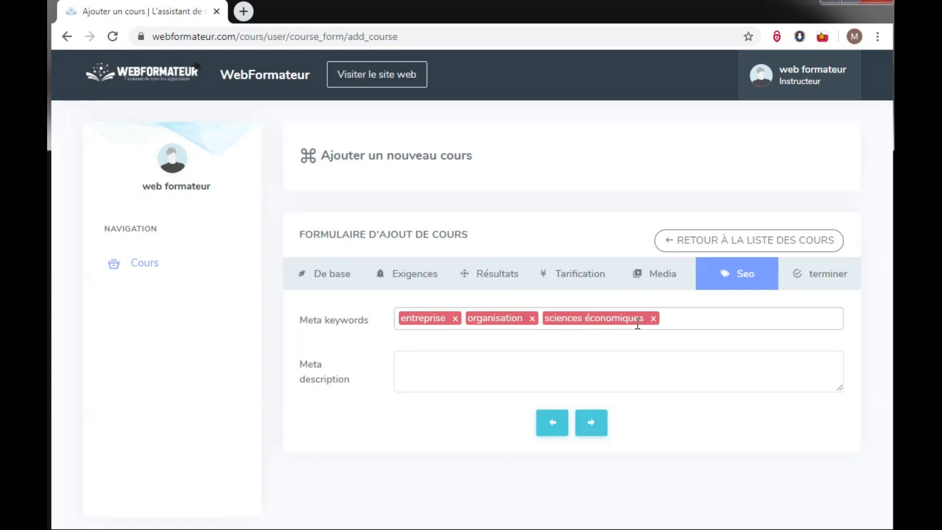
text(management)
key(Return)
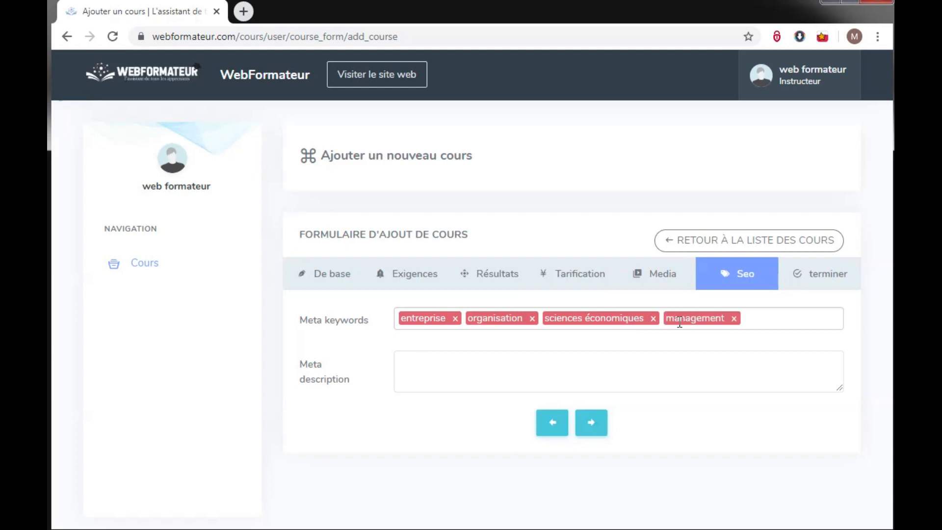
click(816, 286)
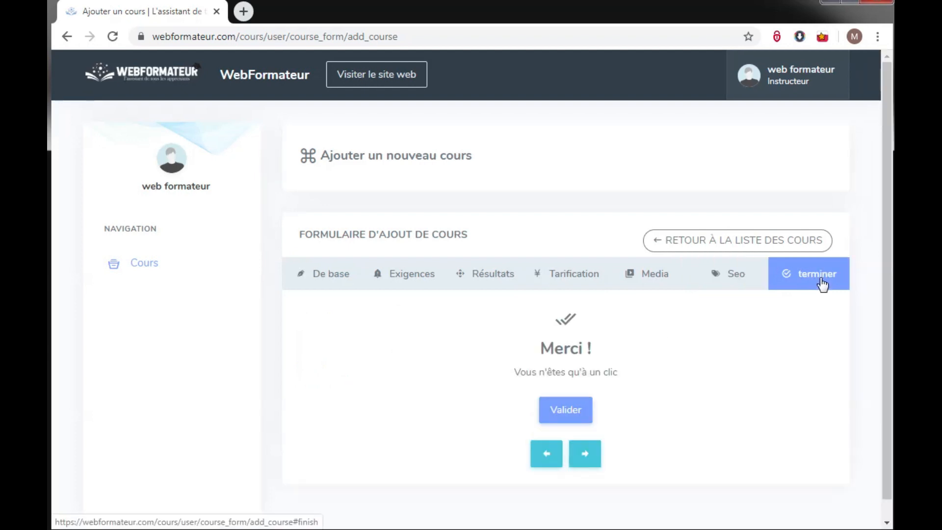
click(579, 408)
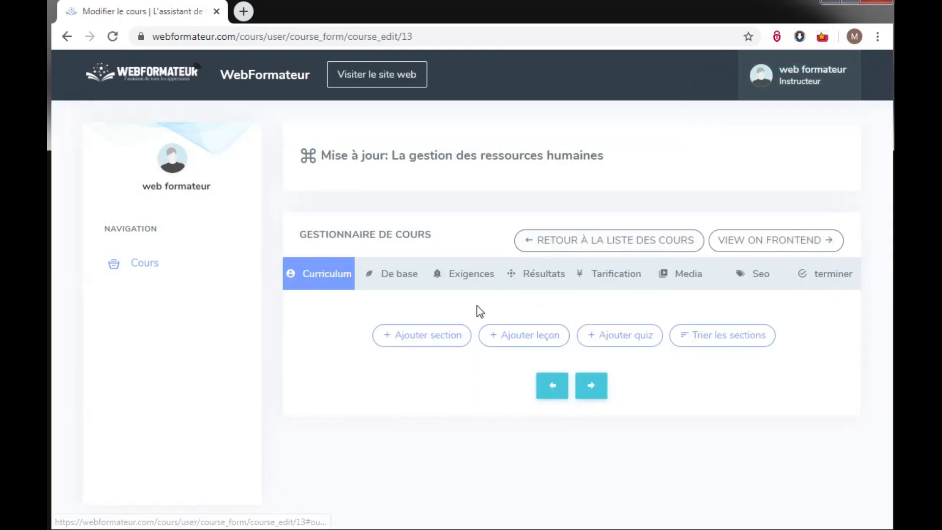
Create section 'Les enjeux de la GRH' in the course curriculum.
click(452, 333)
click(435, 143)
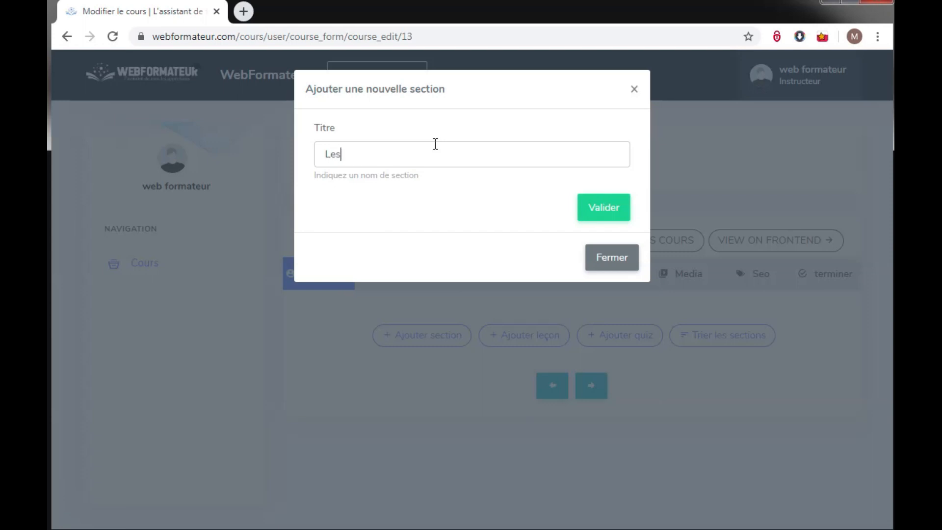
text(Les enjeux de la GRH)
click(600, 216)
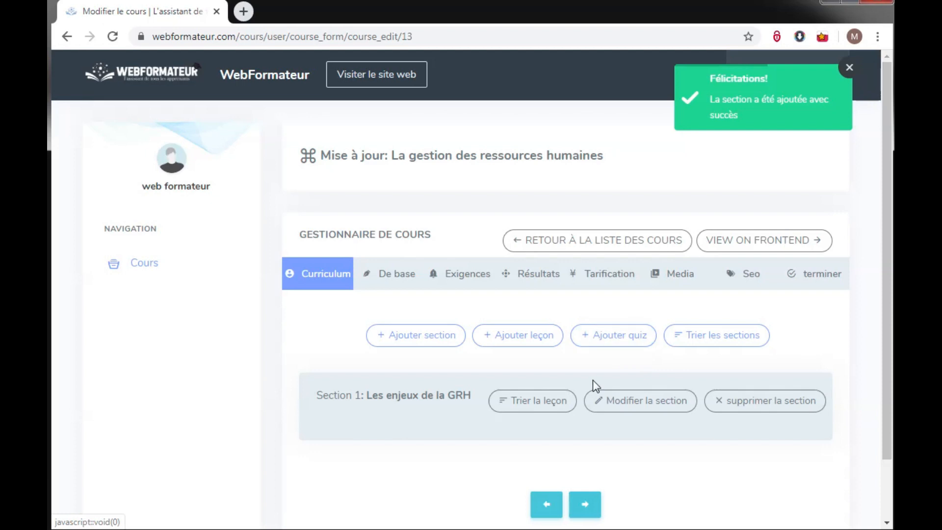
Start a Fichier pdf lesson titled 'Les enjeux de la GRH (support pdf)'.
click(540, 335)
click(429, 159)
text(Les enjeux de la )
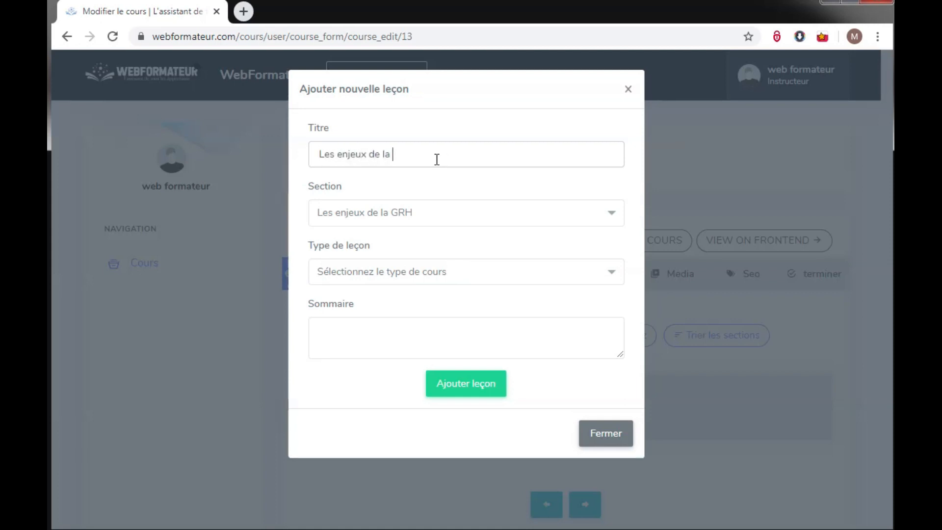
text(GRH (support pdf))
click(434, 275)
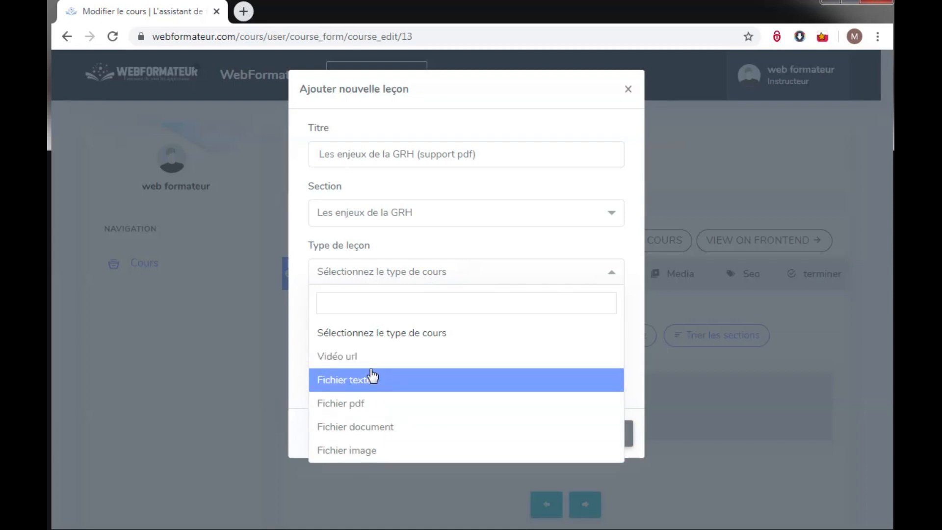
click(375, 404)
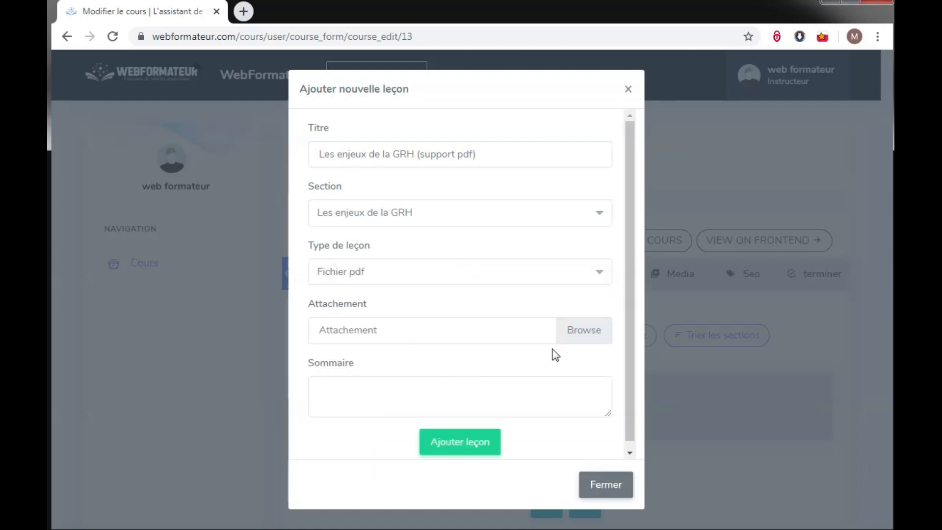
click(573, 332)
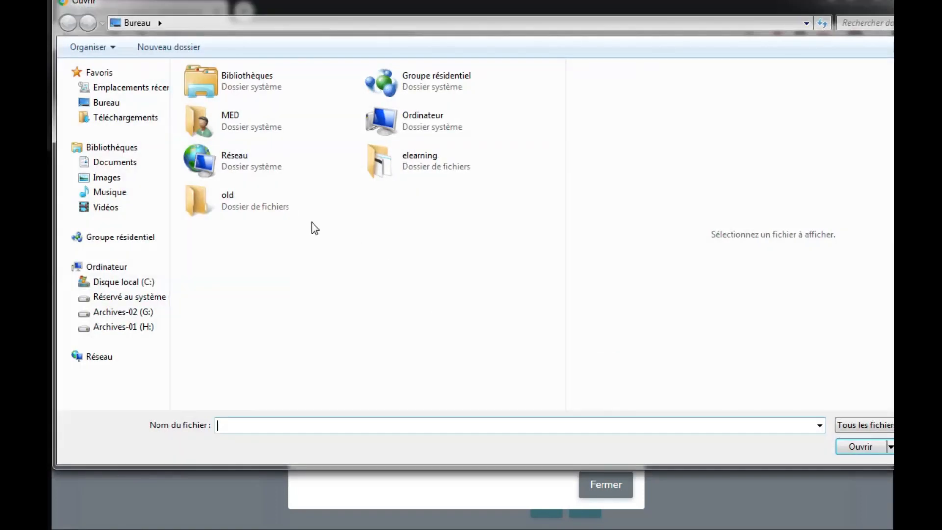
Attach cours1.pdf from the elearning › grh folder to the lesson.
double_click(420, 173)
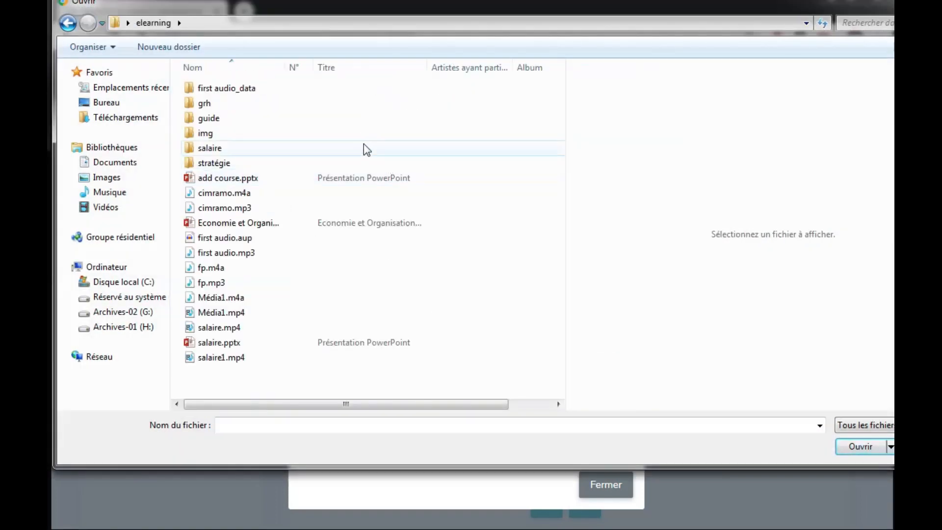
click(362, 117)
double_click(363, 105)
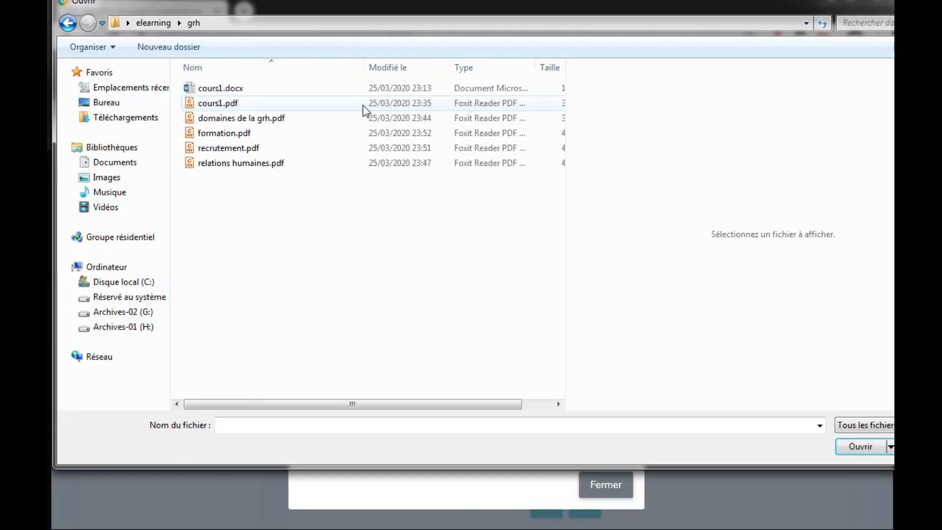
double_click(349, 107)
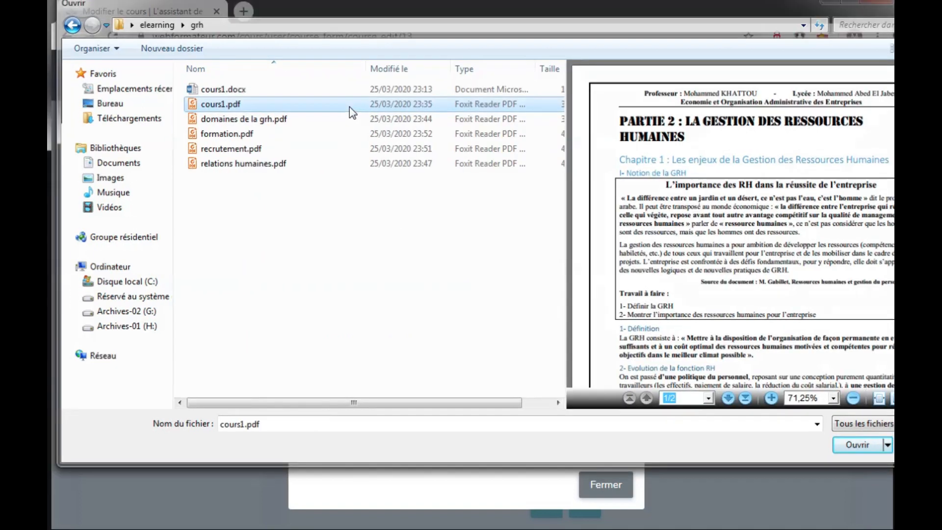
drag(631, 296, 631, 325)
click(442, 386)
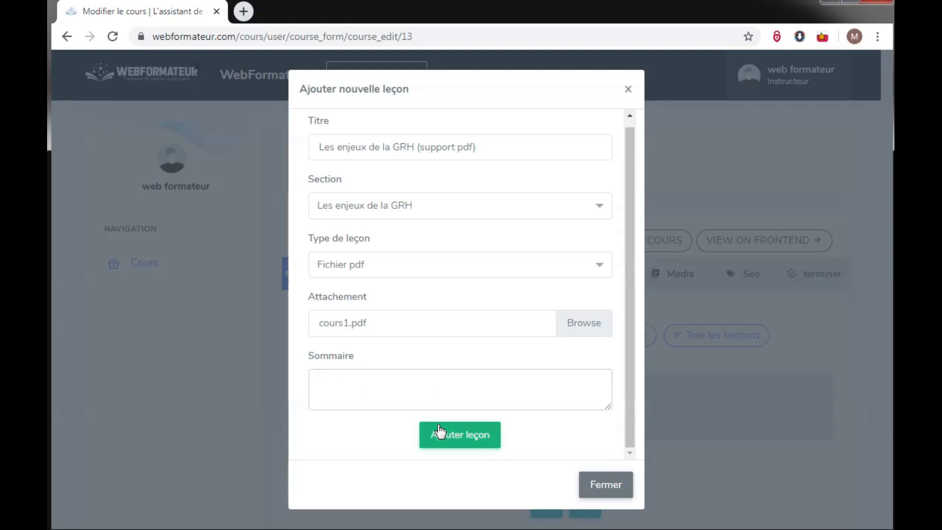
Save lesson 'Les enjeux de la GRH (support pdf)' under Section 1.
click(461, 443)
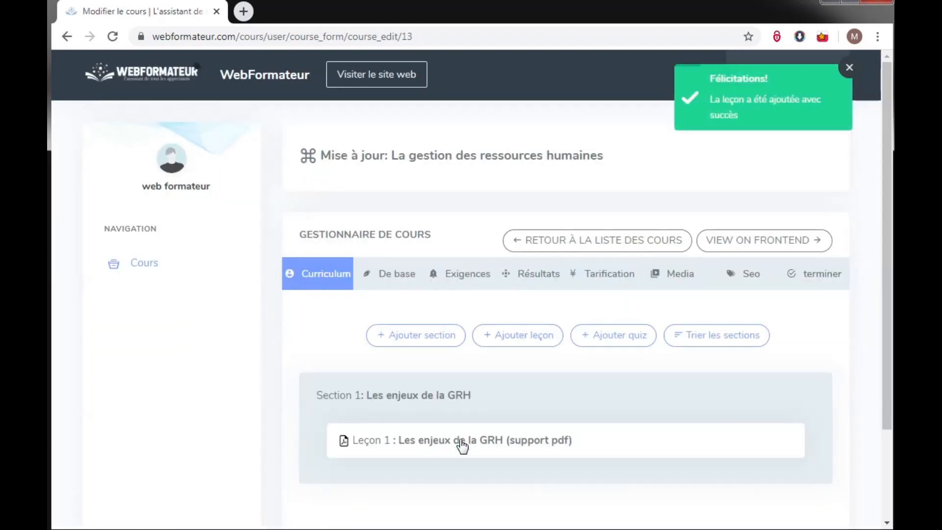
drag(882, 257, 879, 300)
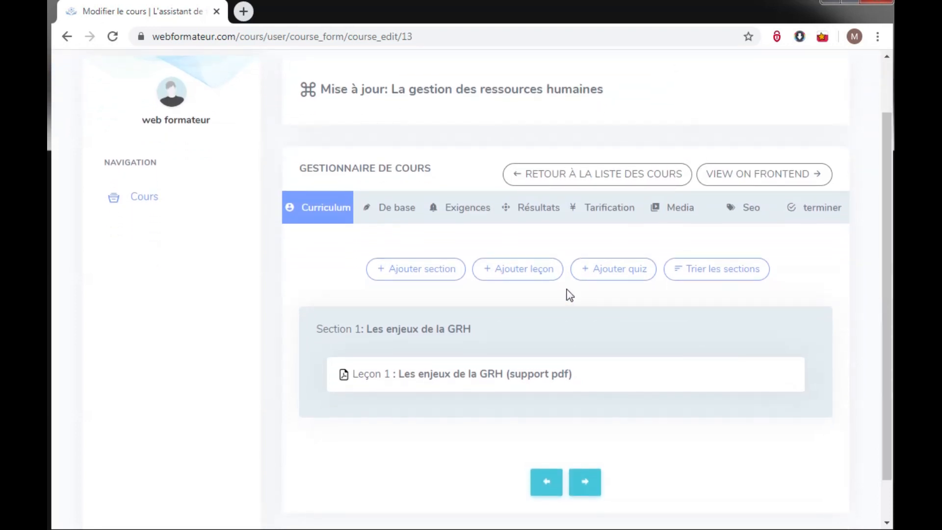
Create quiz 'les enjeux de la grh' in Section 1.
click(604, 275)
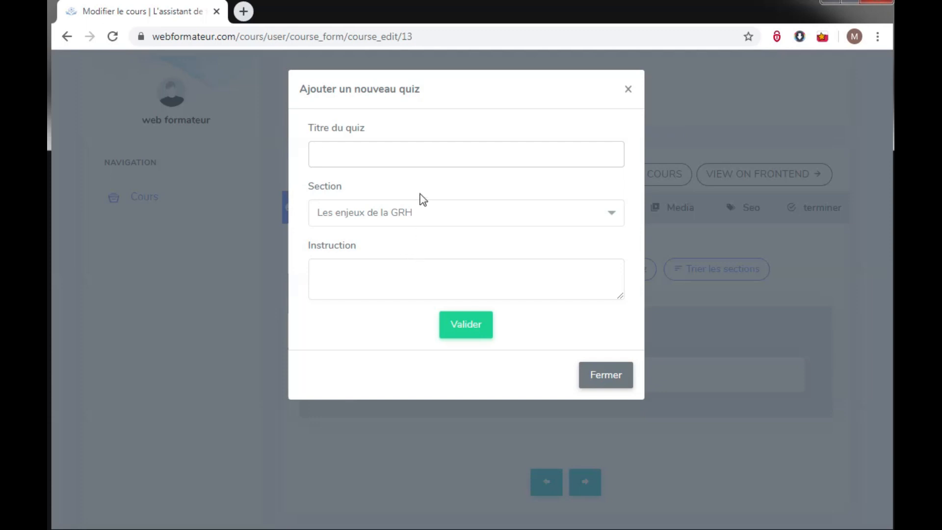
text(es enjeux de la grh)
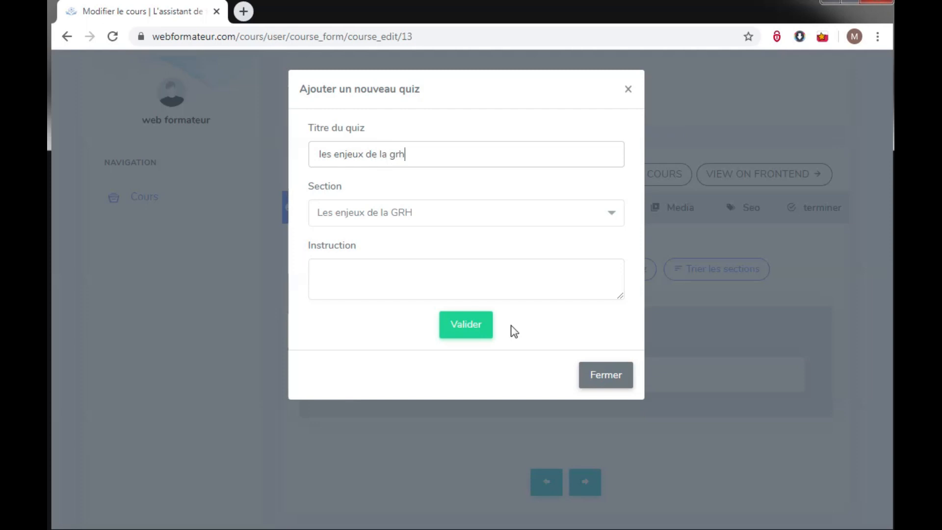
click(481, 330)
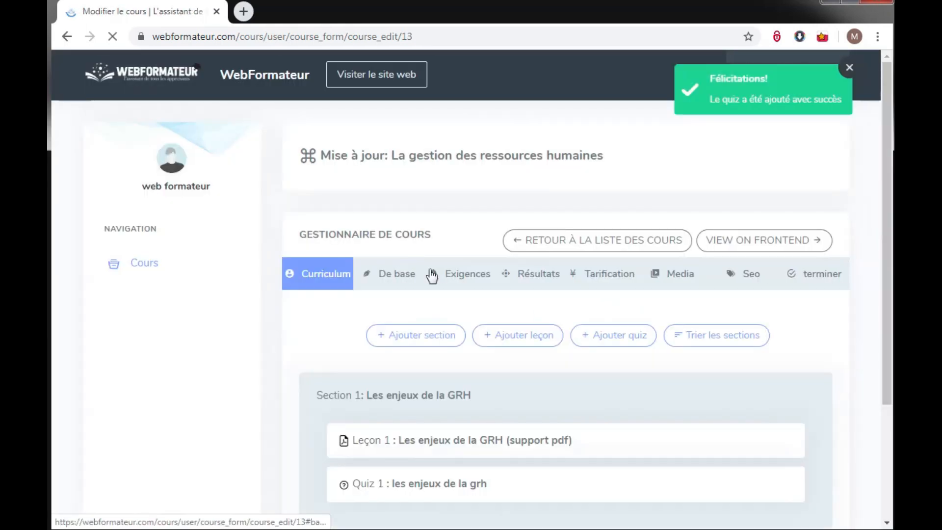
Add a new question 1 to the quiz with three answer options.
mouse_move(752, 475)
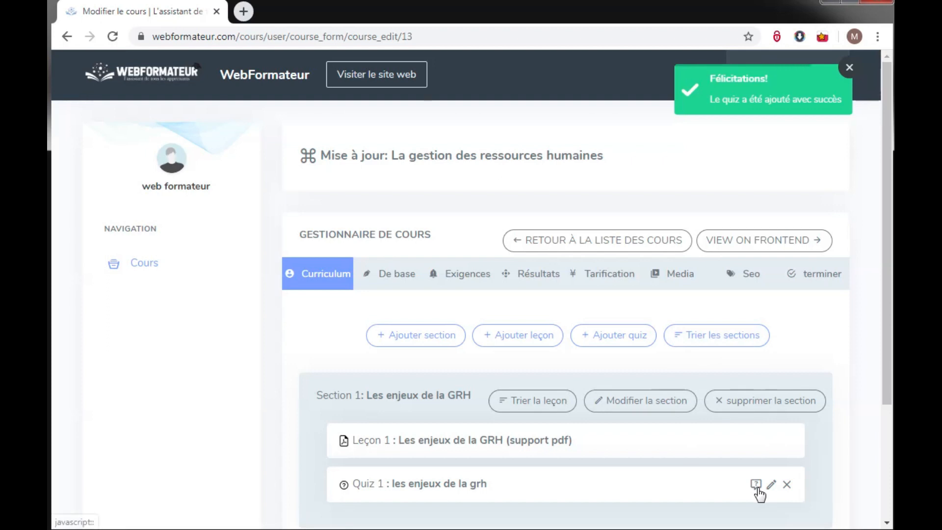
click(755, 486)
click(566, 179)
click(470, 155)
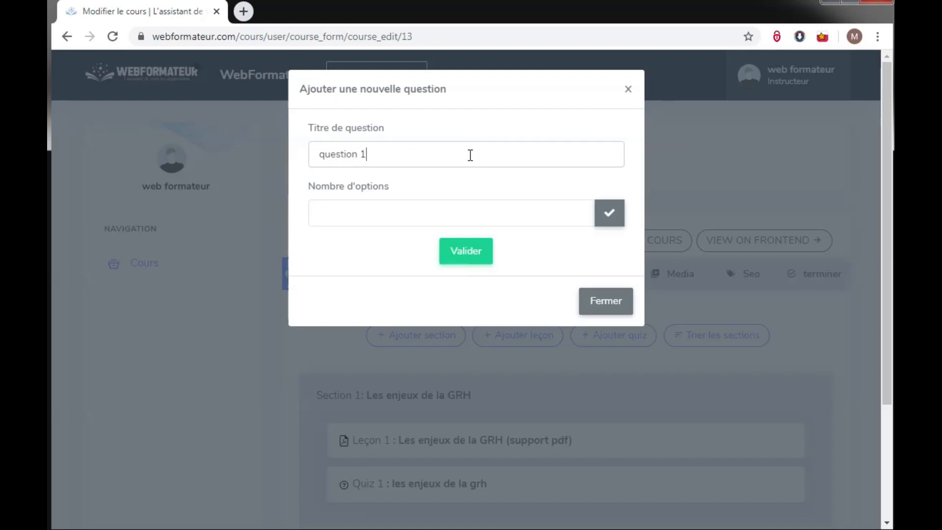
click(580, 209)
click(580, 211)
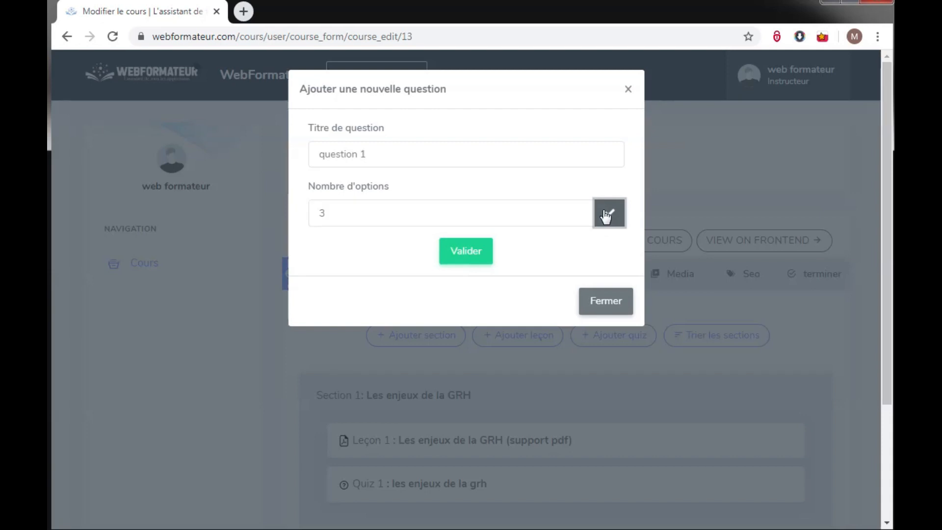
click(607, 213)
Fill in the answers réponse 1, réponse 2 and réponse 3.
click(485, 271)
text(r)
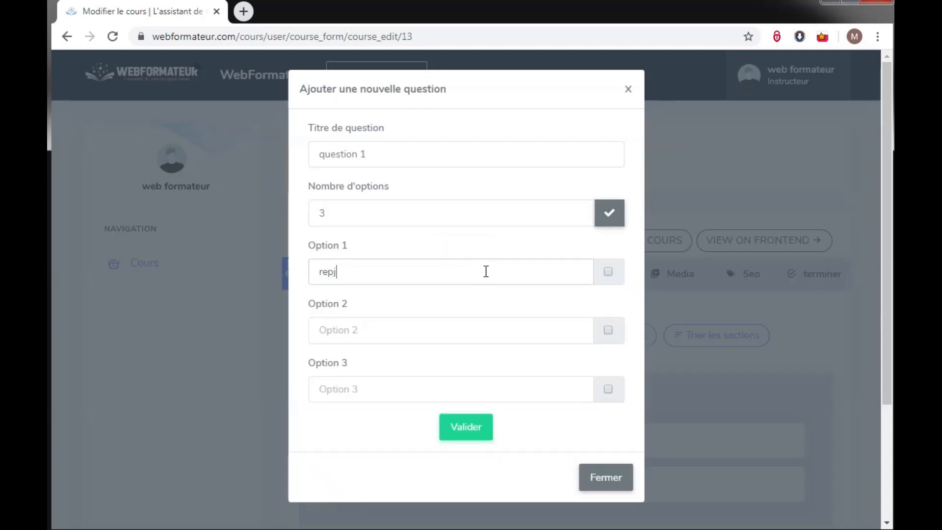
text(eponse 1)
click(461, 323)
click(324, 272)
click(370, 336)
text(réponse 2)
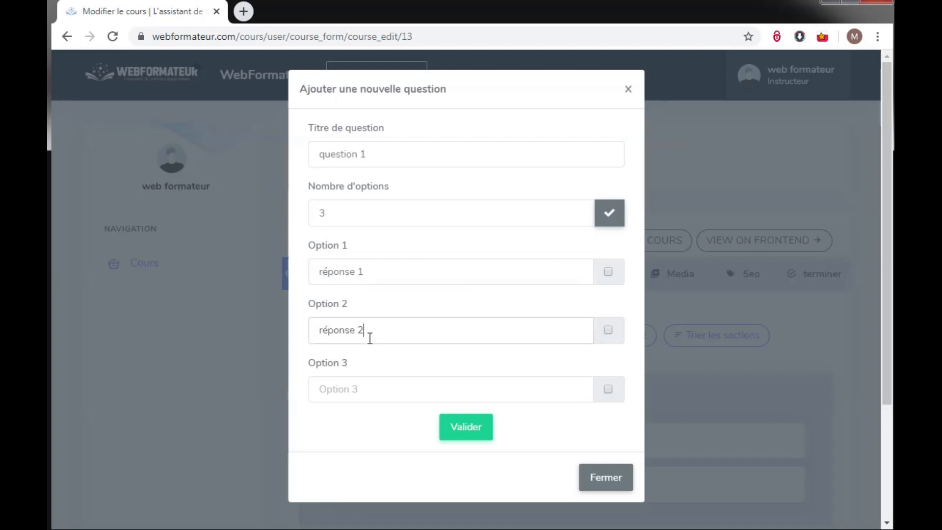
click(367, 385)
text(rép)
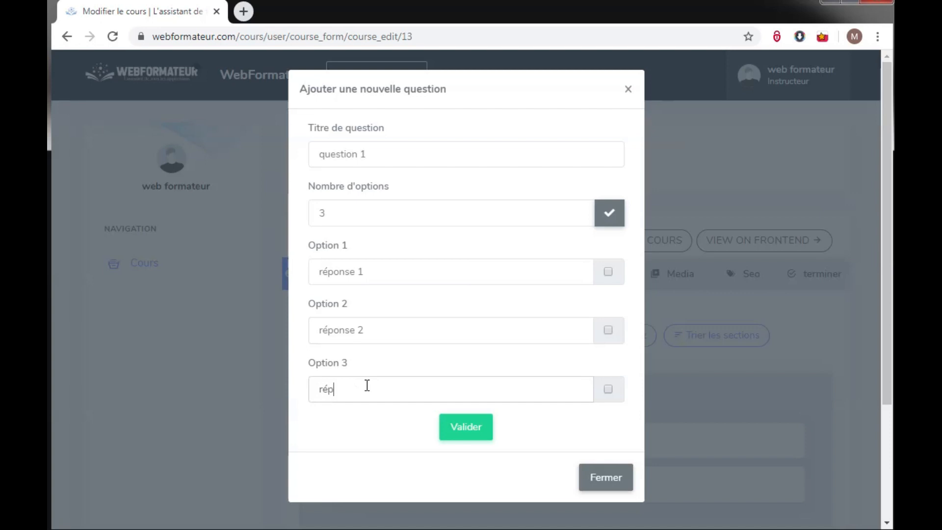
text(onse 3)
Mark réponse 2 as correct, save the question, and view the course on the frontend.
click(608, 330)
click(486, 432)
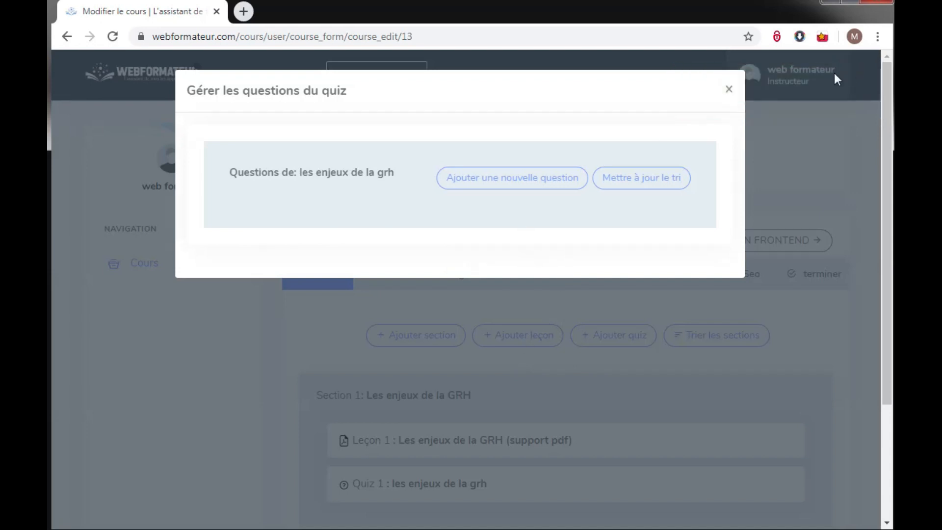
click(729, 91)
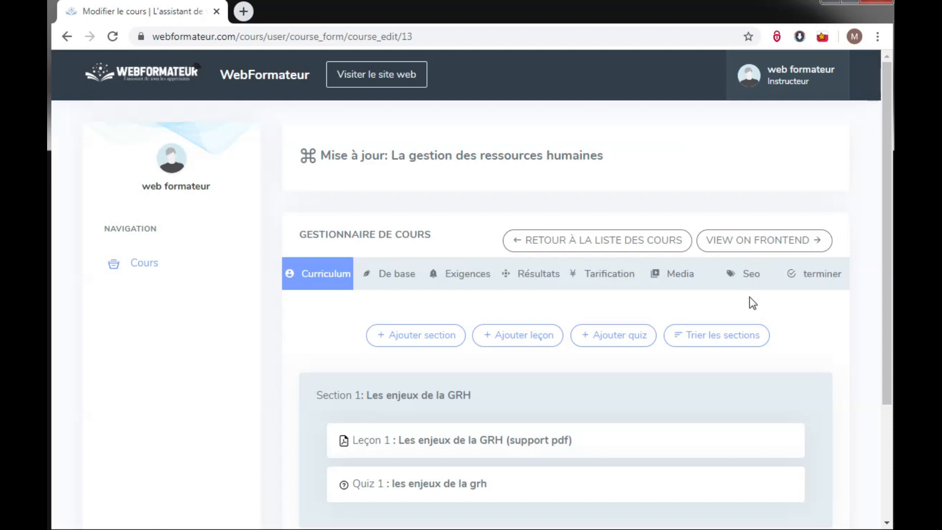
click(759, 250)
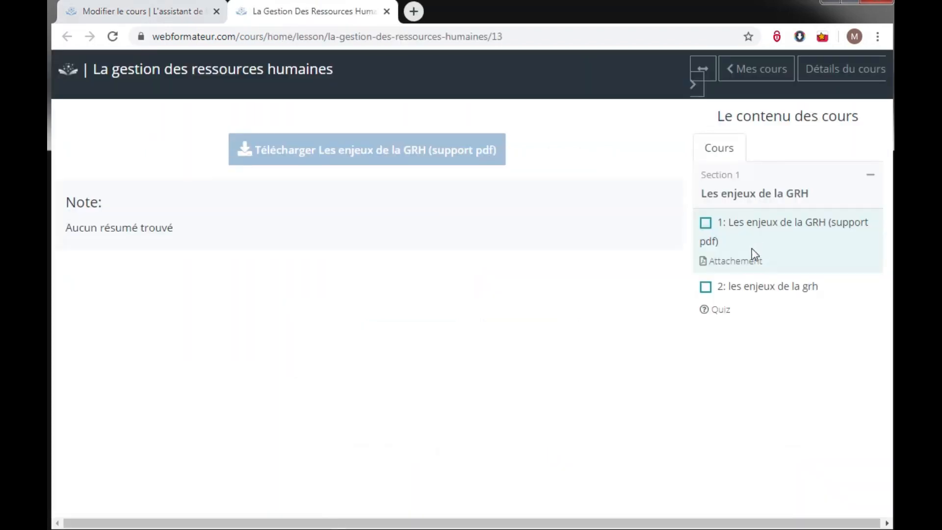
Download lesson 1's PDF, then pass the quiz 'les enjeux de la grh' by submitting réponse 2.
click(727, 228)
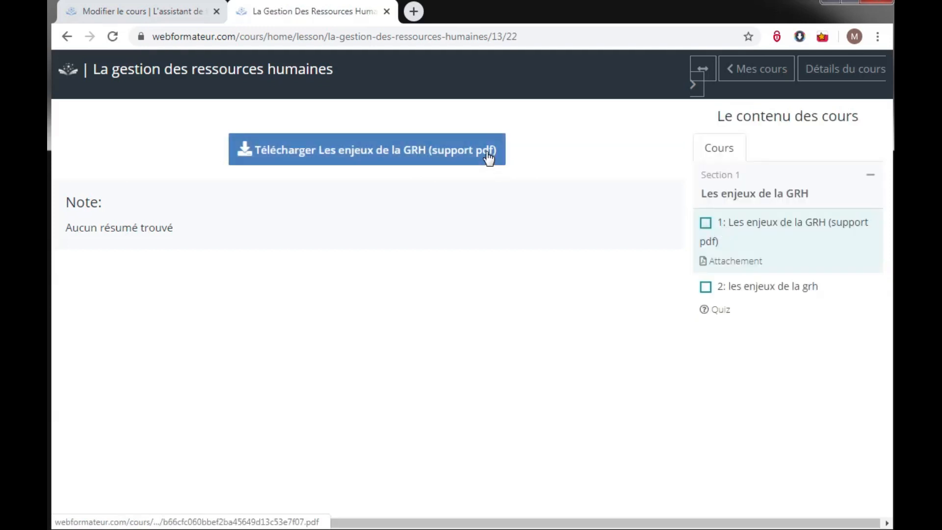
click(480, 156)
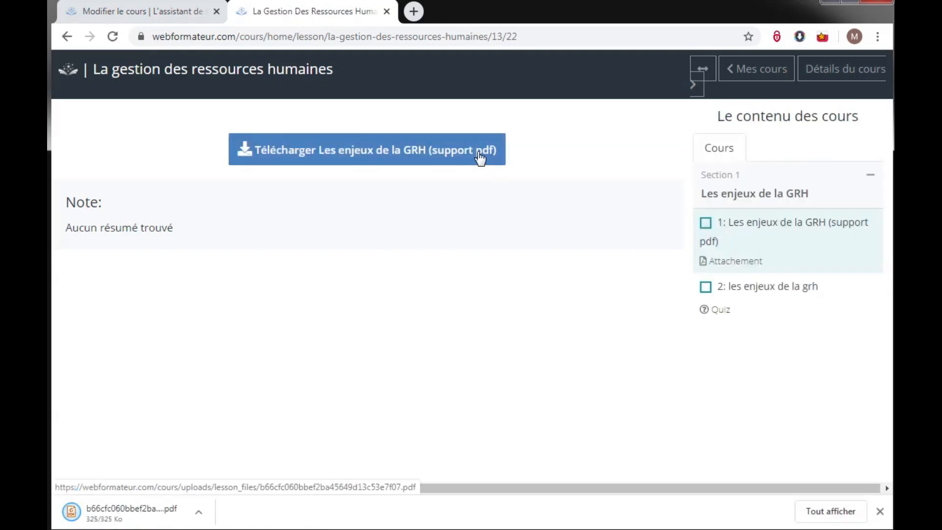
click(750, 293)
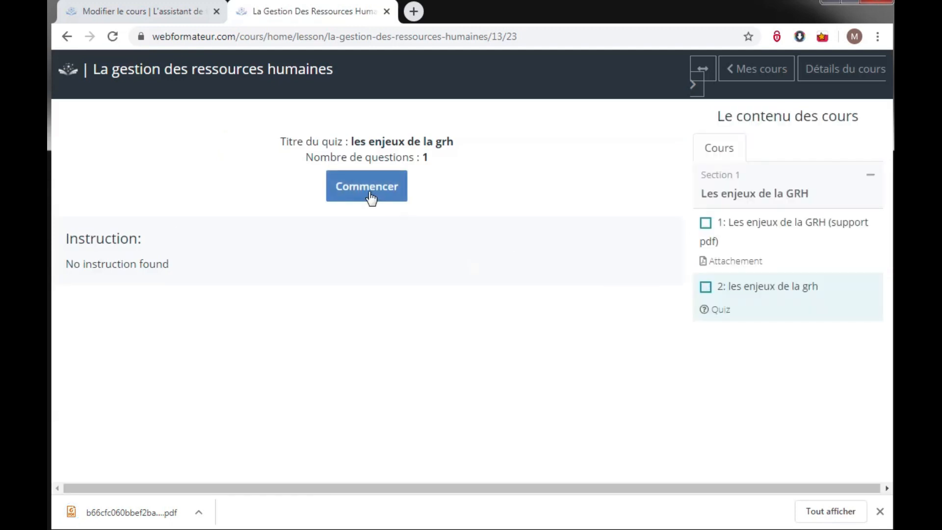
click(370, 196)
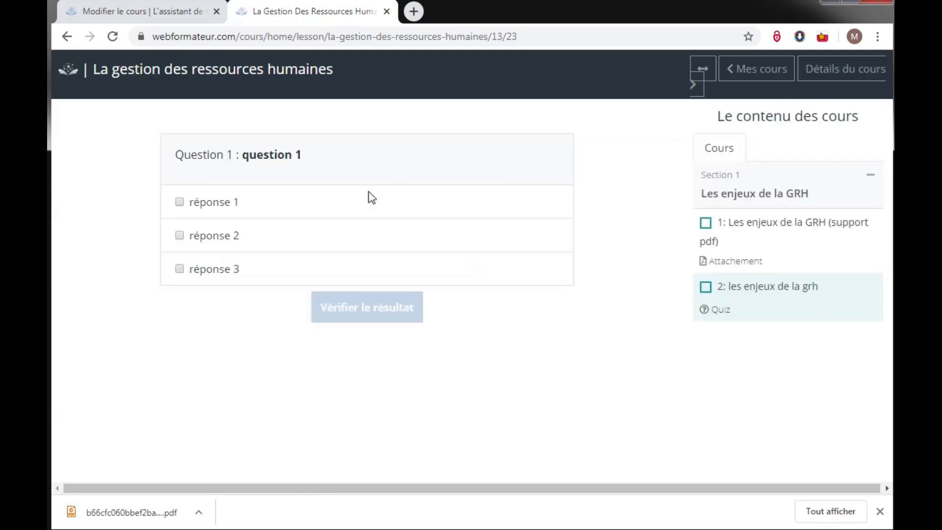
click(179, 235)
click(179, 203)
click(344, 310)
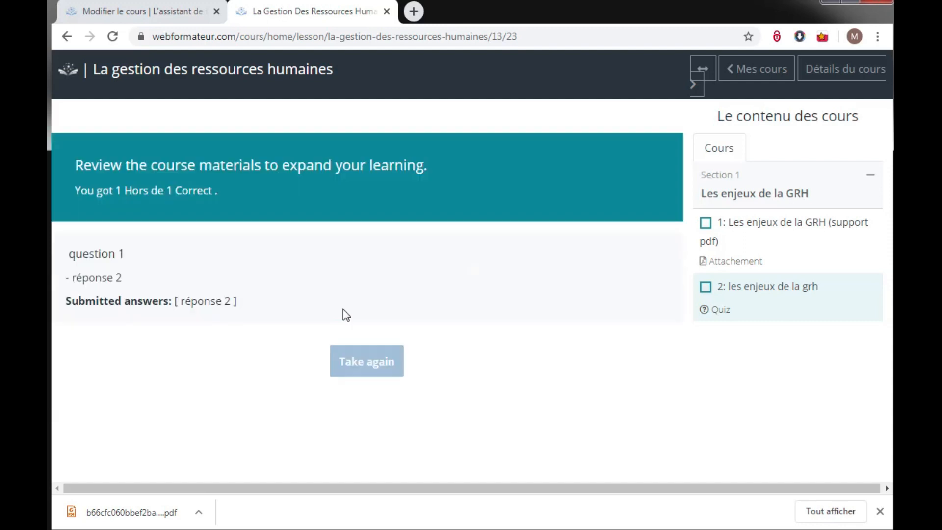